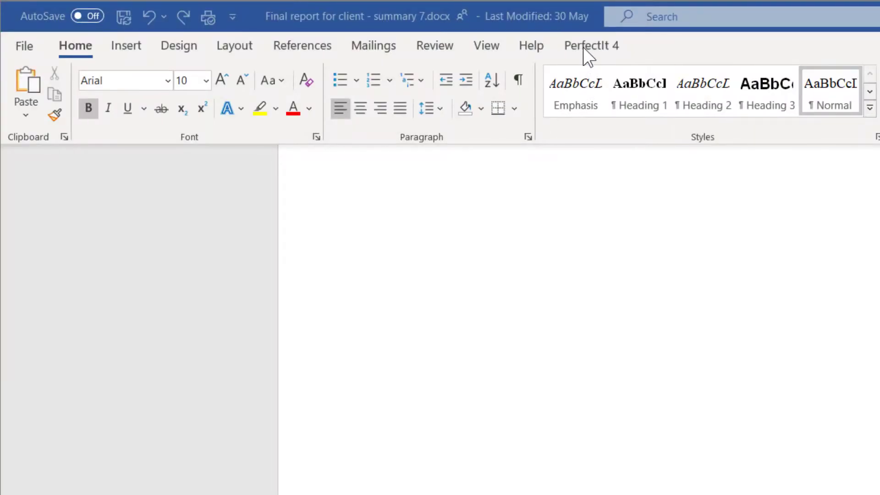
Launch PerfectIt from the PerfectIt 4 tab in a side pane beside the blank document
{"action": "left_click", "coordinate": [584, 47]}
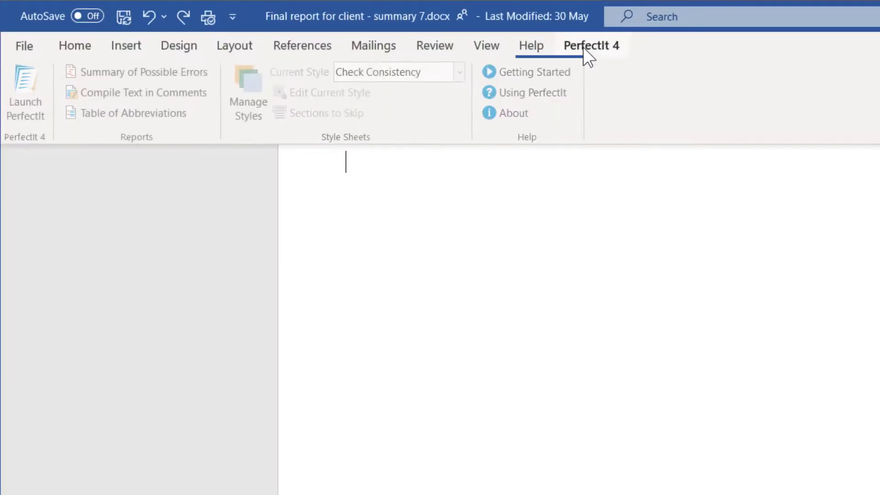
{"action": "left_click", "coordinate": [44, 77]}
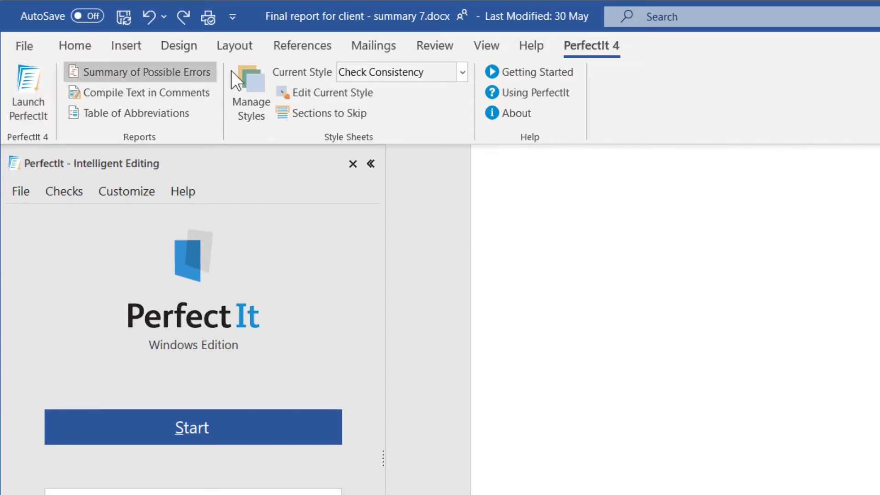
{"action": "left_click", "coordinate": [376, 73]}
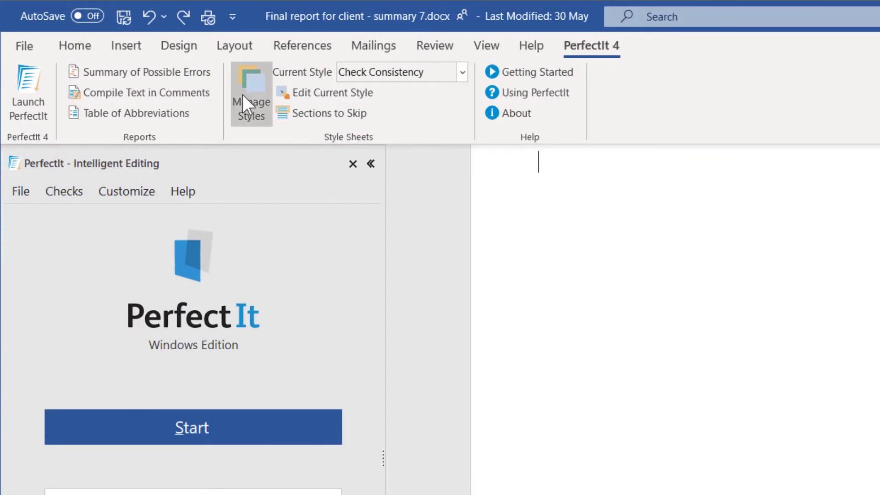
In Manage Styles, create a new style sheet named Government Style (Core)
{"action": "left_click", "coordinate": [243, 94]}
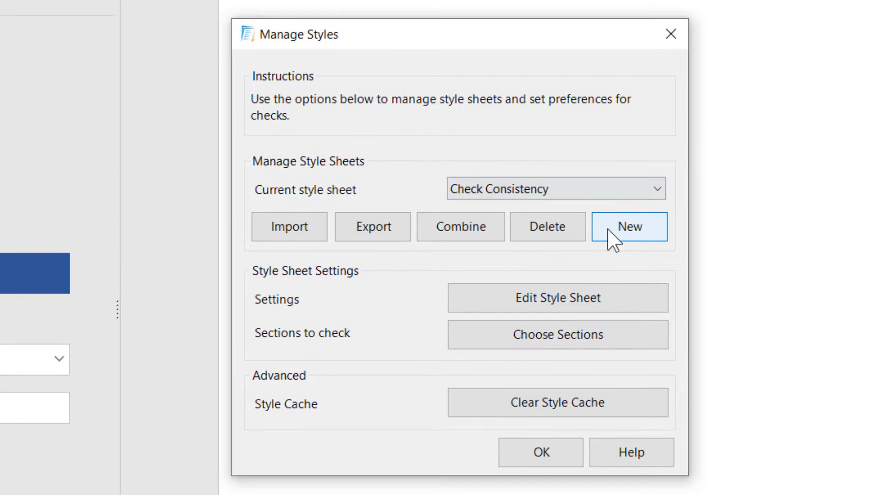
{"action": "left_click", "coordinate": [609, 230]}
{"action": "left_click", "coordinate": [609, 229]}
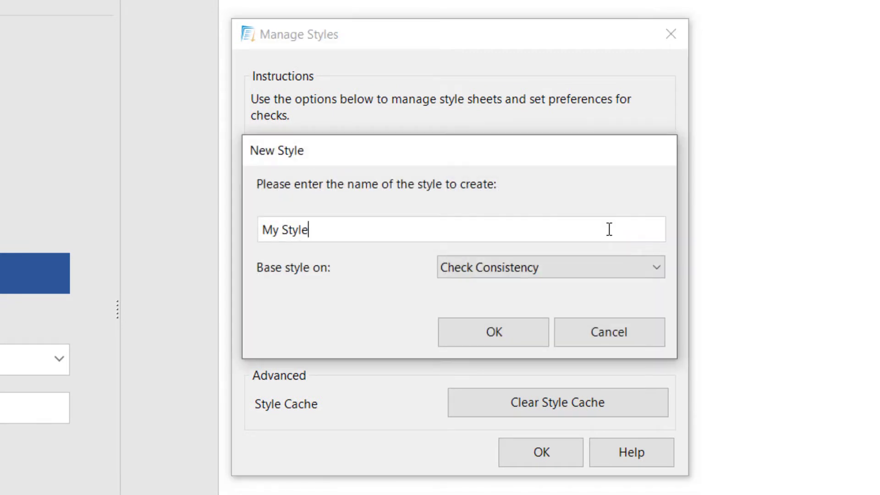
{"action": "key", "text": "BackSpace"}
{"action": "key", "text": "BackSpace"}
{"action": "key", "text": "BackSpace"}
{"action": "key", "text": "BackSpace"}
{"action": "type", "text": "Government"}
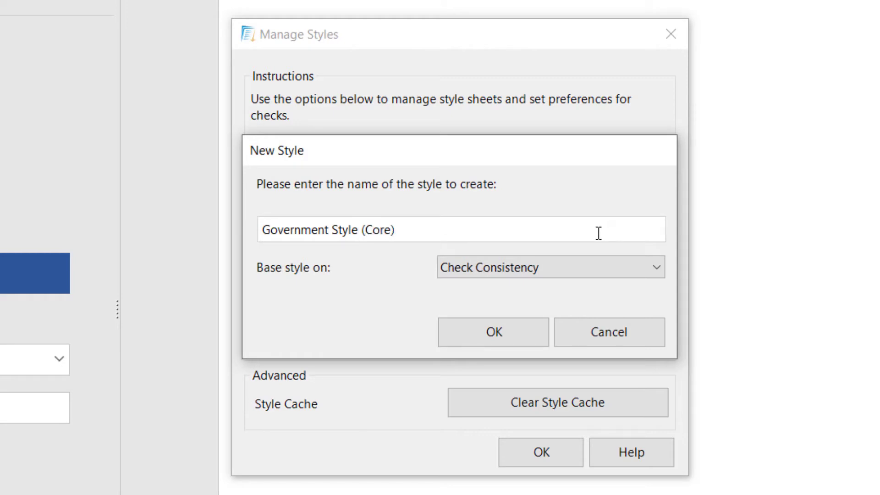
{"action": "left_click", "coordinate": [521, 334]}
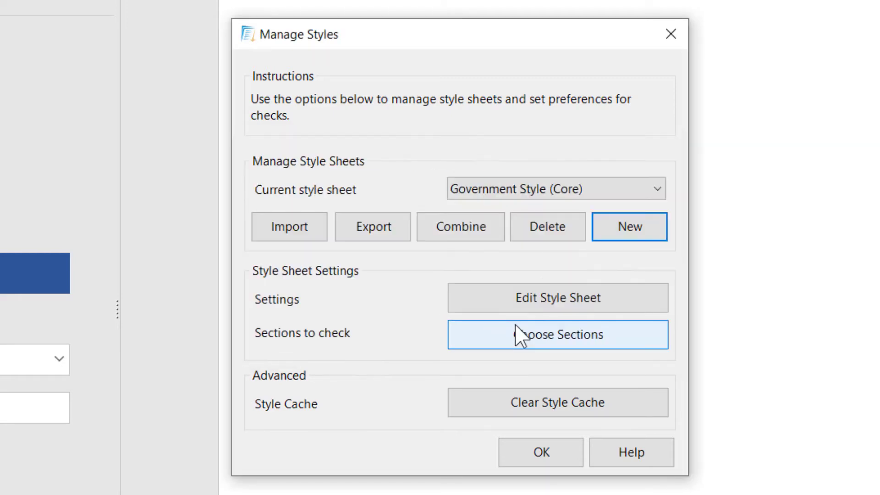
Create two more style sheets named Department for Transport and Department of Employment
{"action": "left_click", "coordinate": [607, 235]}
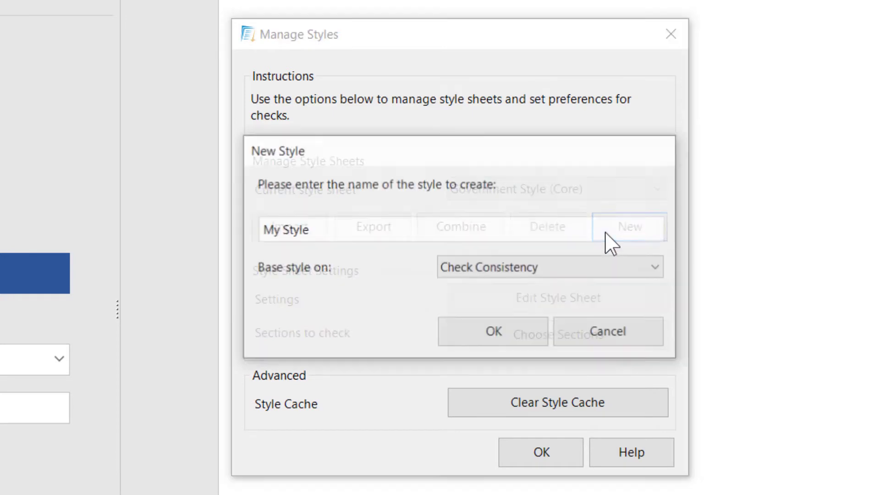
{"action": "type", "text": "Department for Transport"}
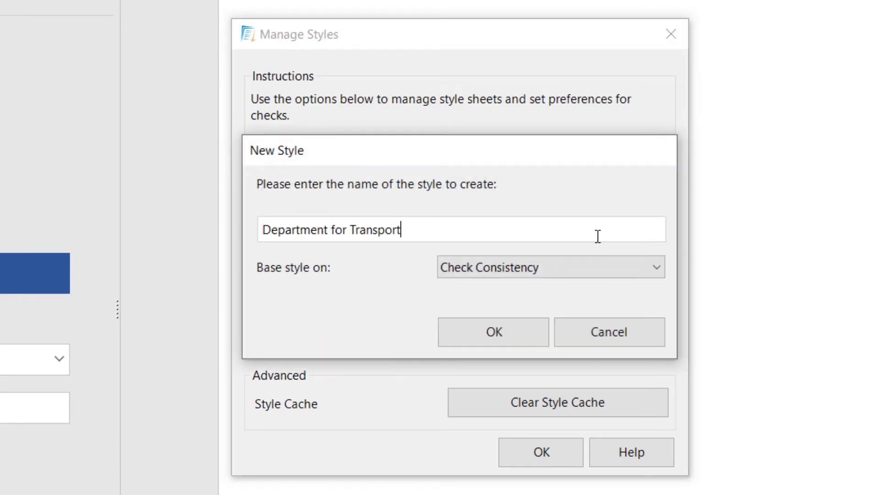
{"action": "left_click", "coordinate": [486, 336]}
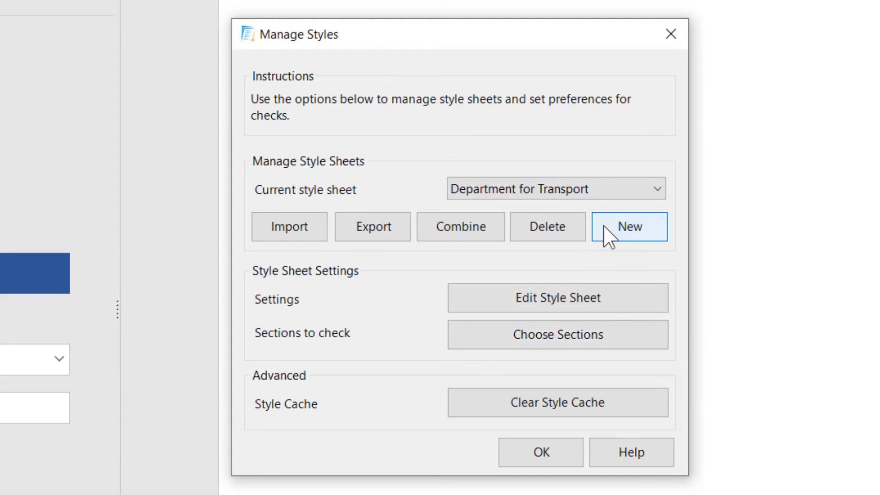
{"action": "left_click", "coordinate": [609, 236]}
{"action": "triple_click", "coordinate": [514, 229]}
{"action": "type", "text": "Department of Employment"}
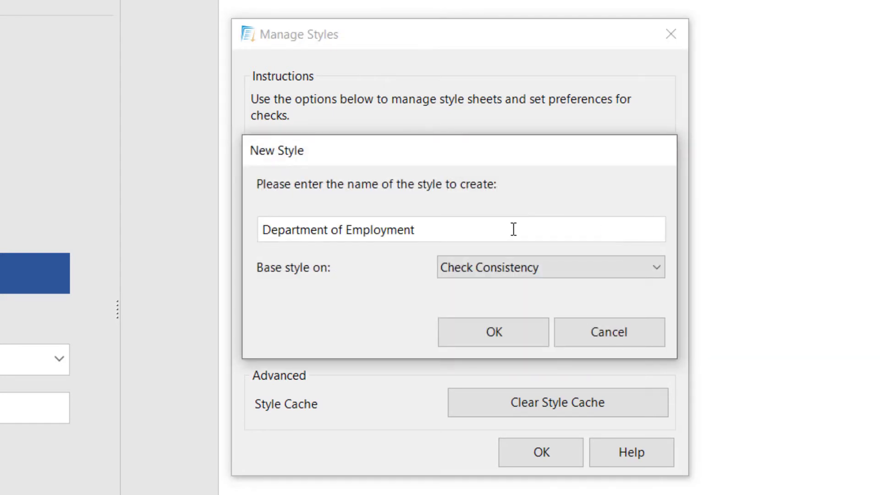
{"action": "left_click", "coordinate": [472, 334]}
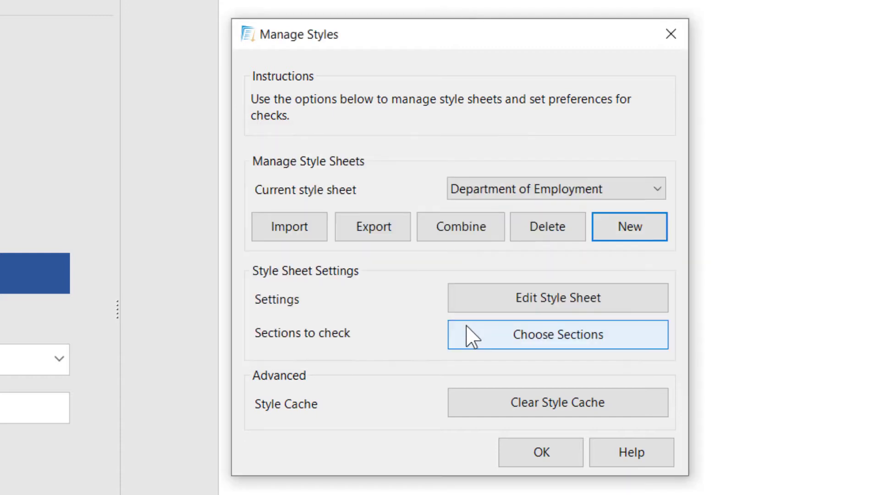
{"action": "left_click", "coordinate": [482, 195]}
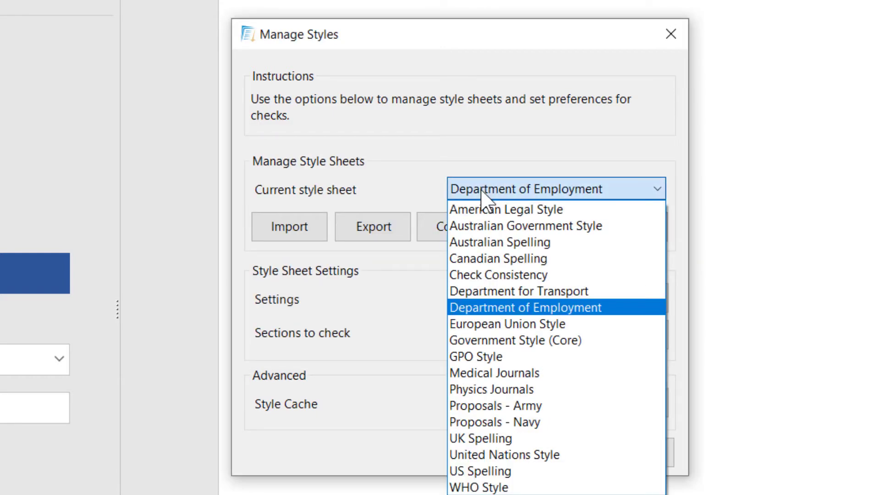
Add an Always Find Preferred Spelling rule to Government Style (Core): 'policeman' → 'police officer'
{"action": "left_click", "coordinate": [527, 341]}
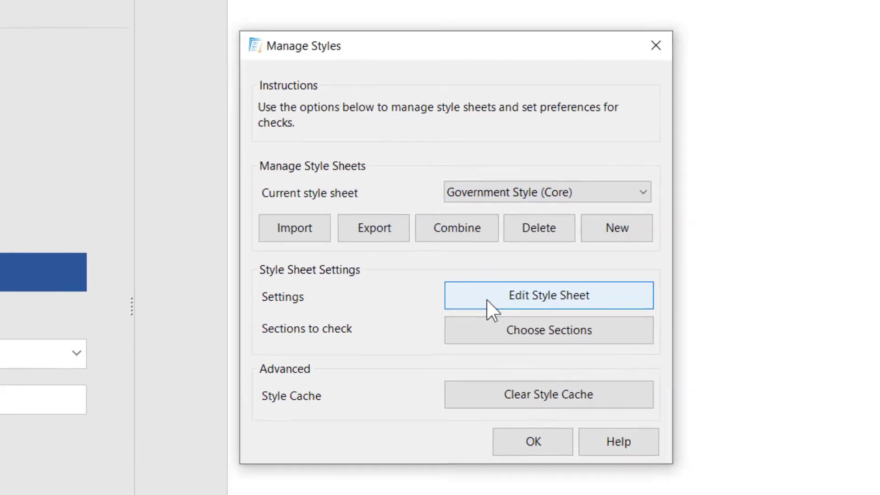
{"action": "left_click", "coordinate": [496, 308]}
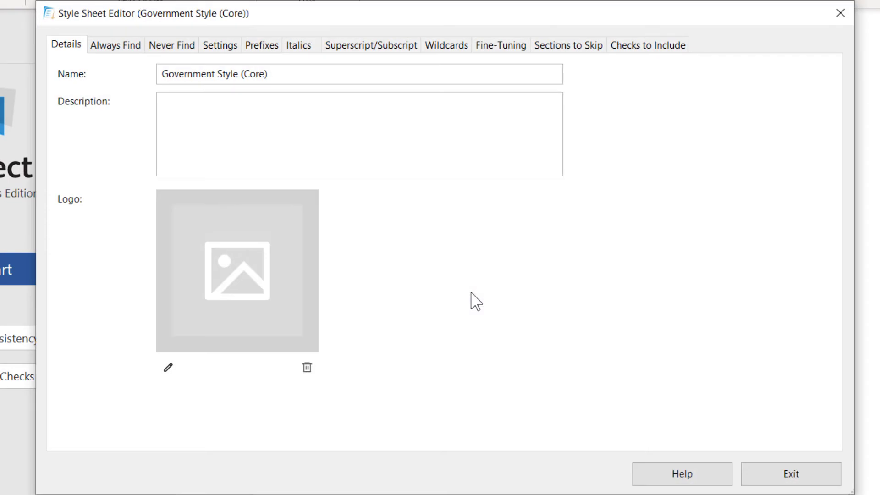
{"action": "left_click", "coordinate": [123, 47]}
{"action": "left_click", "coordinate": [375, 75]}
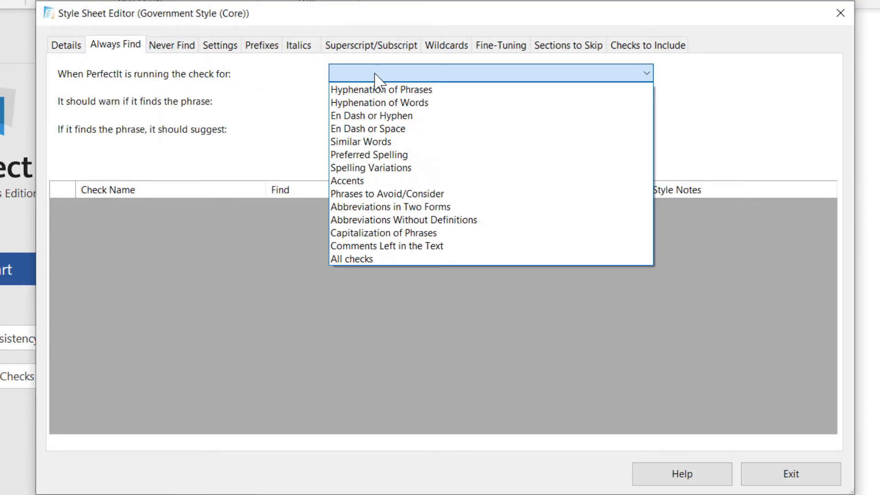
{"action": "left_click", "coordinate": [391, 154]}
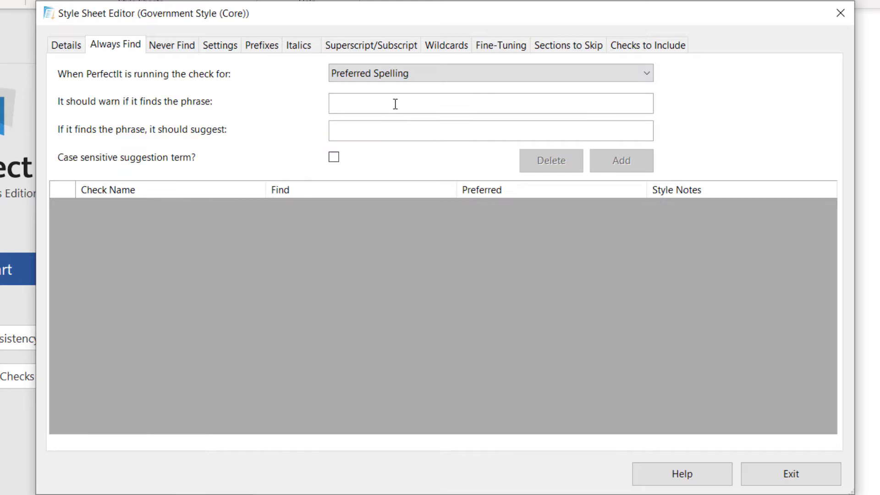
{"action": "left_click", "coordinate": [395, 104]}
{"action": "type", "text": "policeman"}
{"action": "key", "text": "Tab"}
{"action": "type", "text": "police officer"}
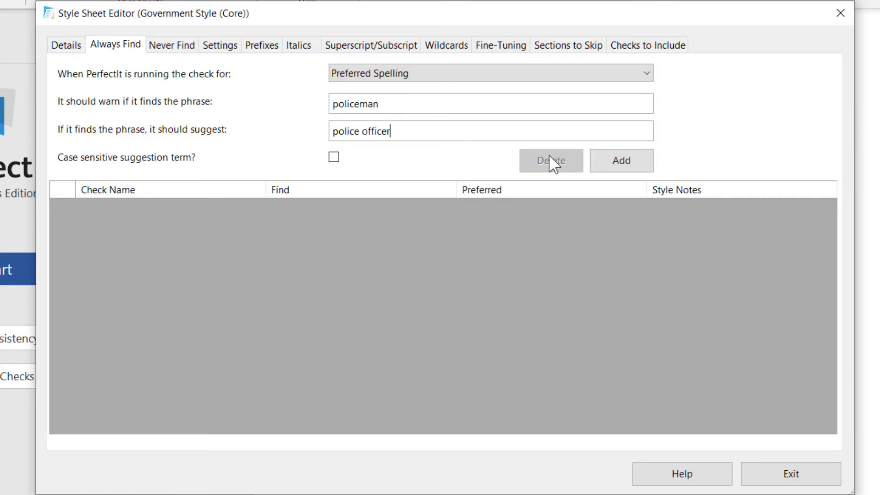
{"action": "left_click", "coordinate": [624, 167]}
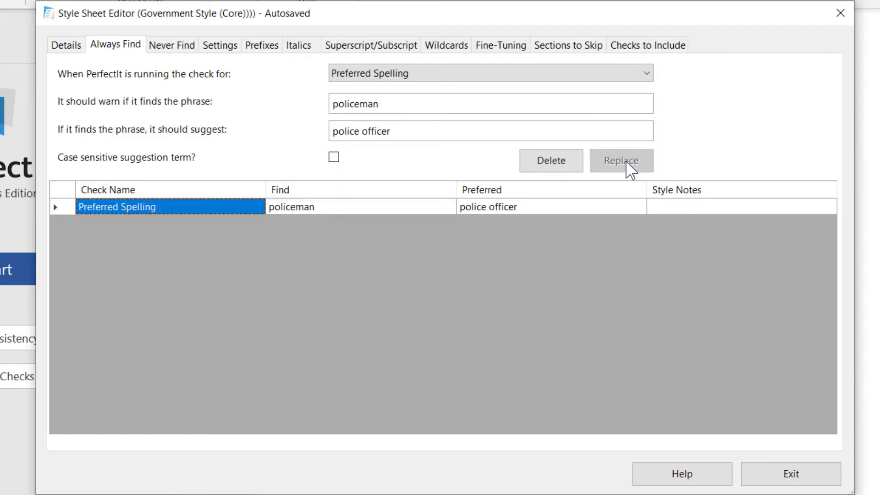
{"action": "left_click", "coordinate": [792, 475]}
Add an Always Find Preferred Spelling rule to Department for Transport: 'Dept for Transport' → 'Department for Transport'
{"action": "left_click", "coordinate": [480, 202]}
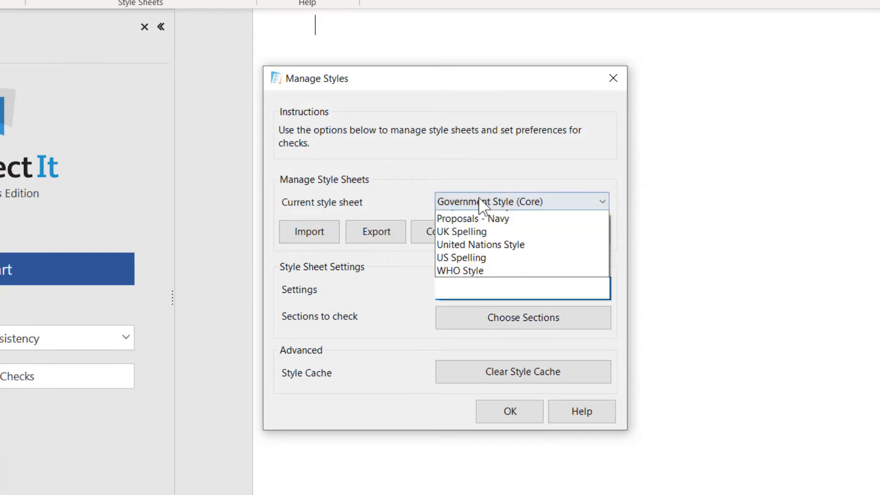
{"action": "key", "text": "Escape"}
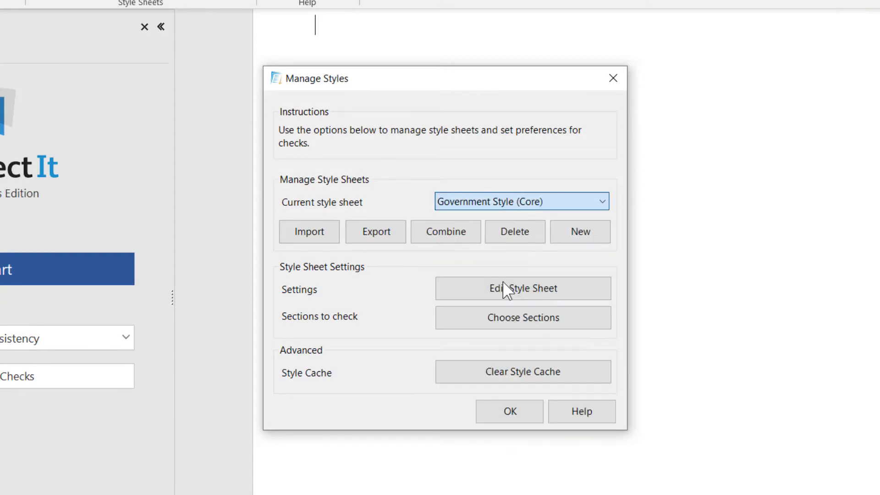
{"action": "left_click", "coordinate": [503, 283]}
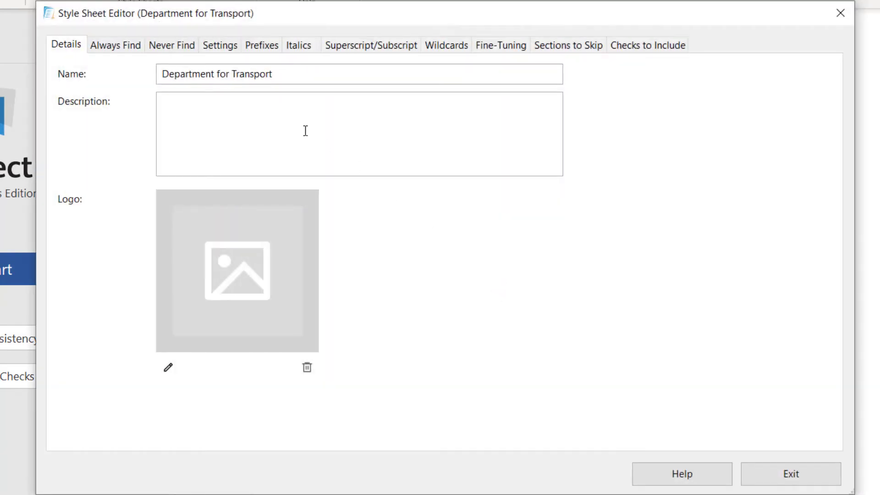
{"action": "left_click", "coordinate": [102, 48]}
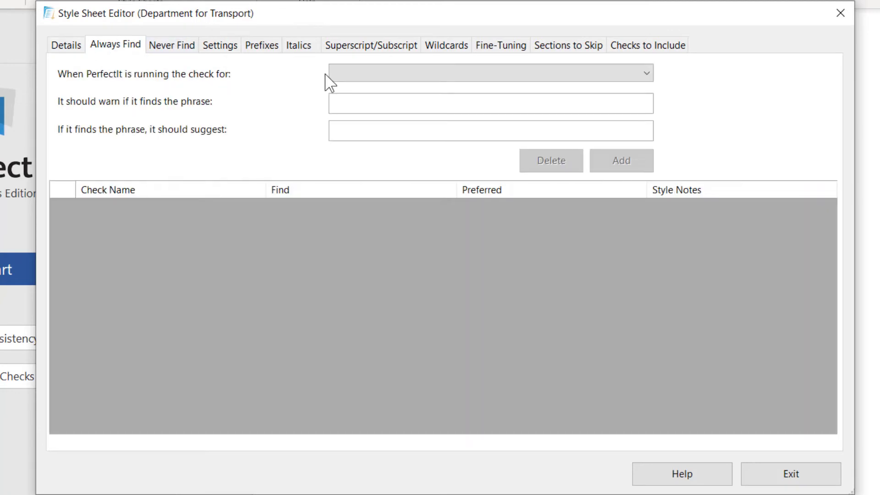
{"action": "left_click", "coordinate": [360, 82]}
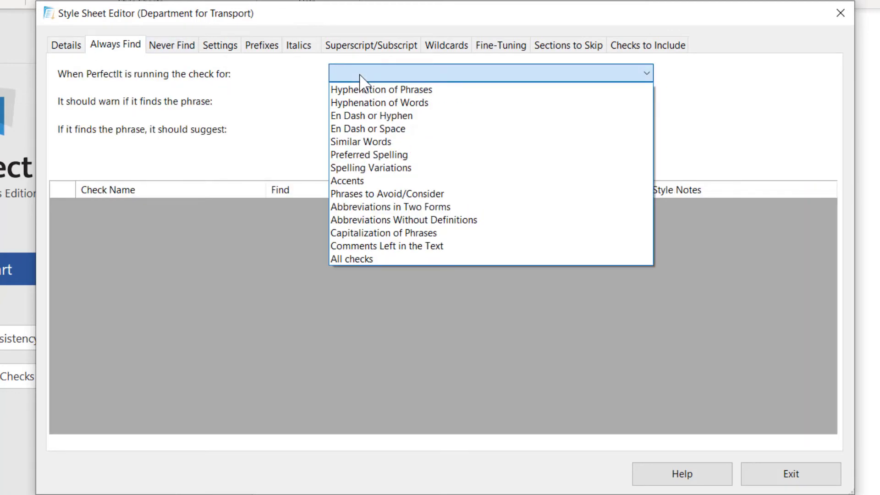
{"action": "left_click", "coordinate": [355, 156]}
{"action": "left_click", "coordinate": [352, 104]}
{"action": "type", "text": "Dept for Transport"}
{"action": "key", "text": "Tab"}
{"action": "type", "text": "Department for Transport"}
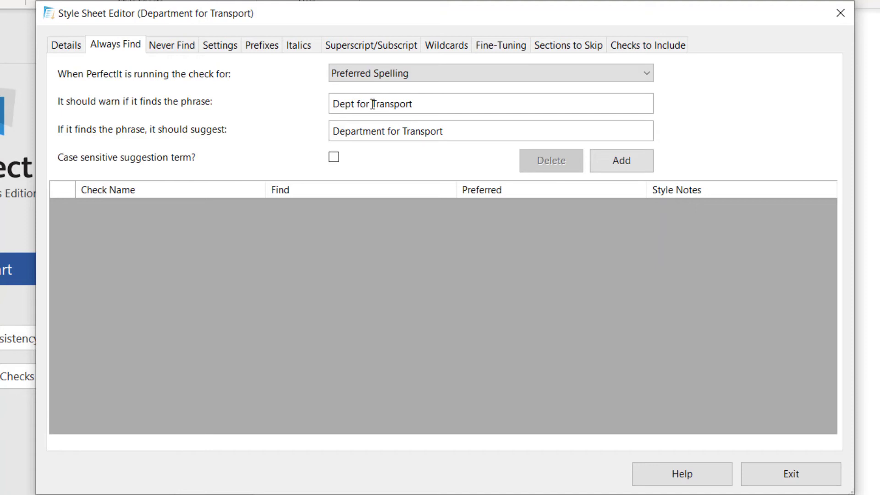
{"action": "left_click", "coordinate": [616, 172]}
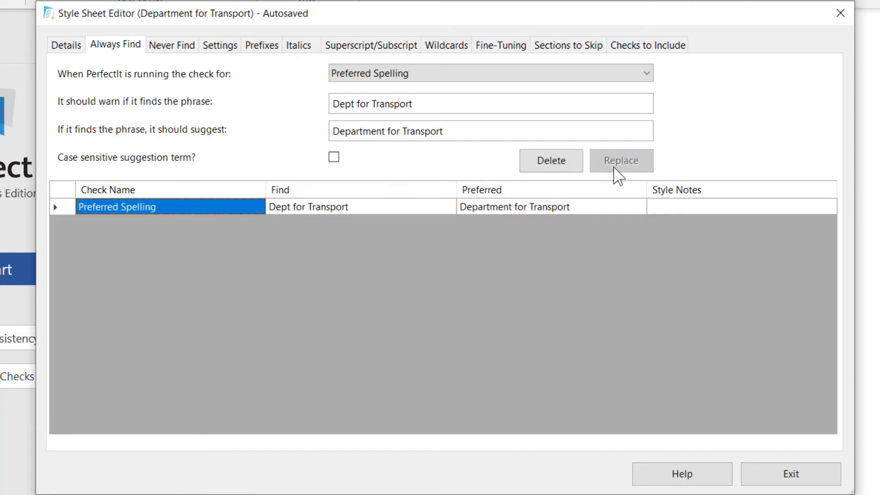
Add an Always Find Preferred Spelling rule to Department of Employment: 'FTE' → 'full-time employee'
{"action": "left_click", "coordinate": [763, 472]}
{"action": "left_click", "coordinate": [514, 203]}
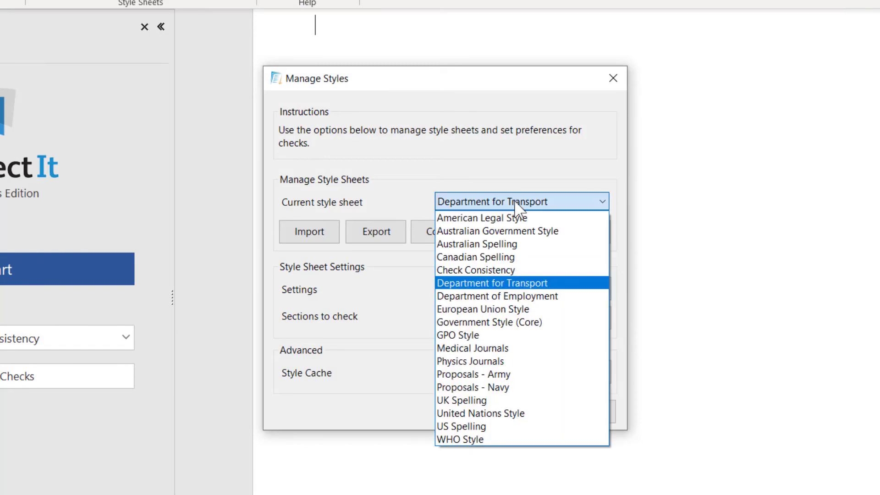
{"action": "left_click", "coordinate": [522, 298]}
{"action": "left_click", "coordinate": [523, 294]}
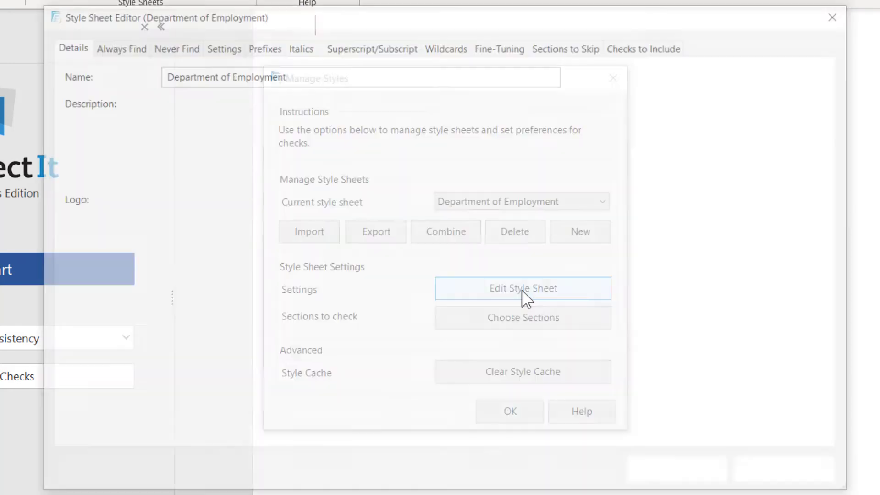
{"action": "left_click", "coordinate": [122, 48]}
{"action": "left_click", "coordinate": [347, 67]}
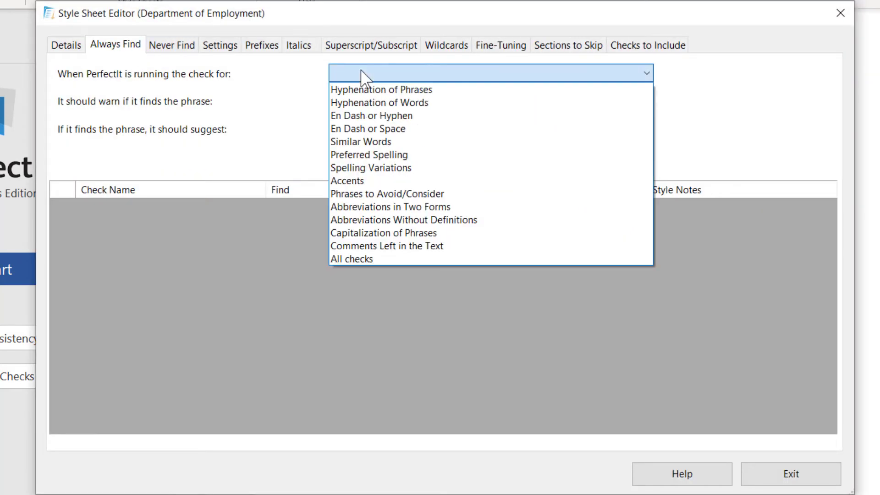
{"action": "left_click", "coordinate": [370, 153]}
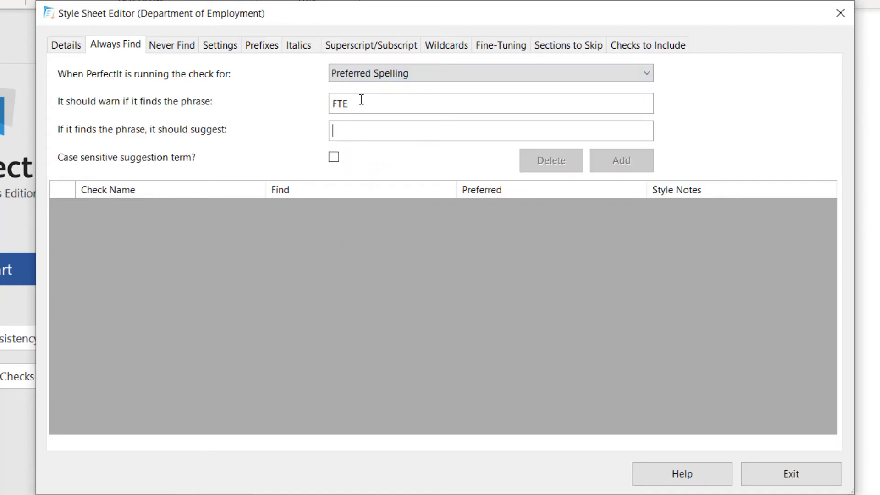
{"action": "type", "text": "full-time employee"}
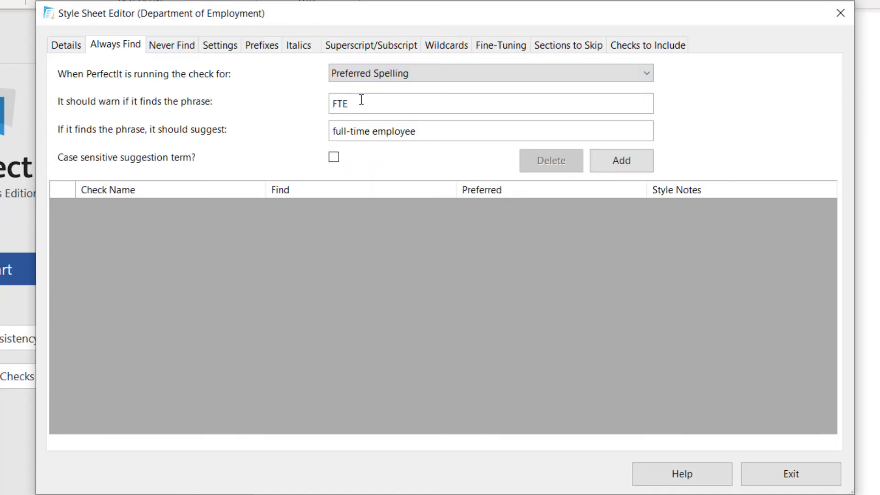
{"action": "left_click", "coordinate": [604, 163]}
{"action": "left_click", "coordinate": [761, 483]}
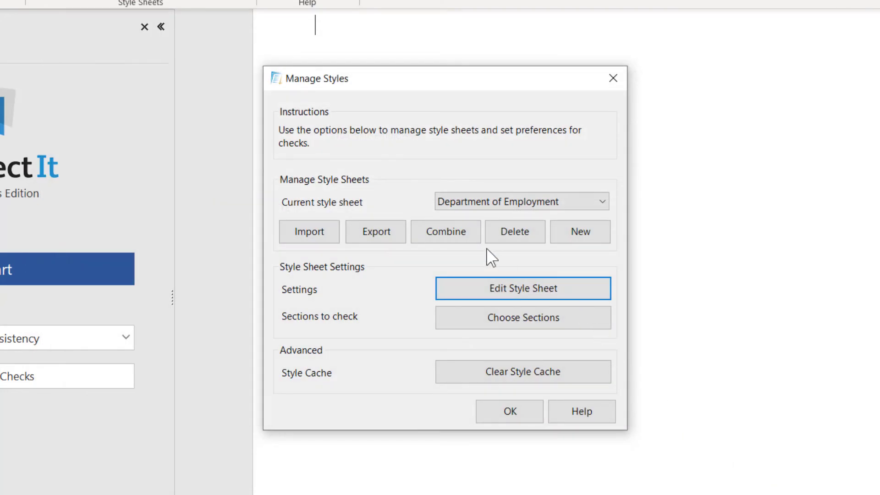
Combine Government Style (Core) as root with Department for Transport preferences
{"action": "left_click", "coordinate": [428, 227]}
{"action": "left_click", "coordinate": [466, 178]}
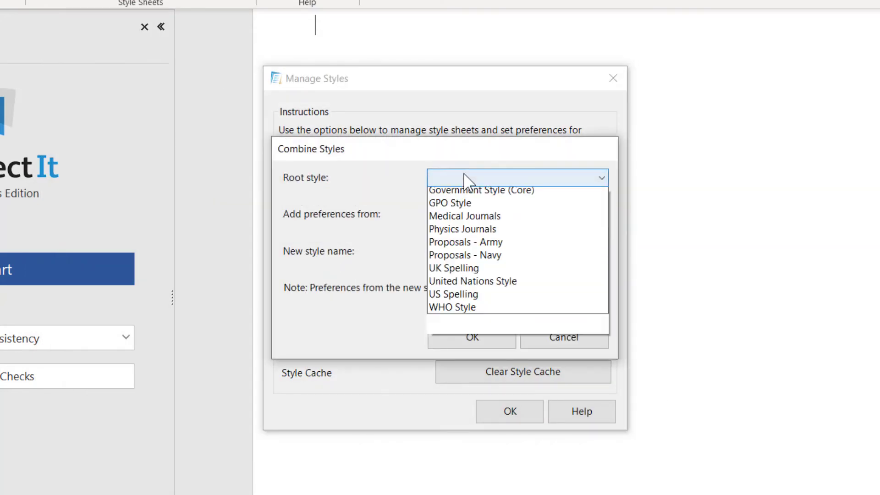
{"action": "left_click", "coordinate": [489, 285]}
{"action": "left_click", "coordinate": [478, 219]}
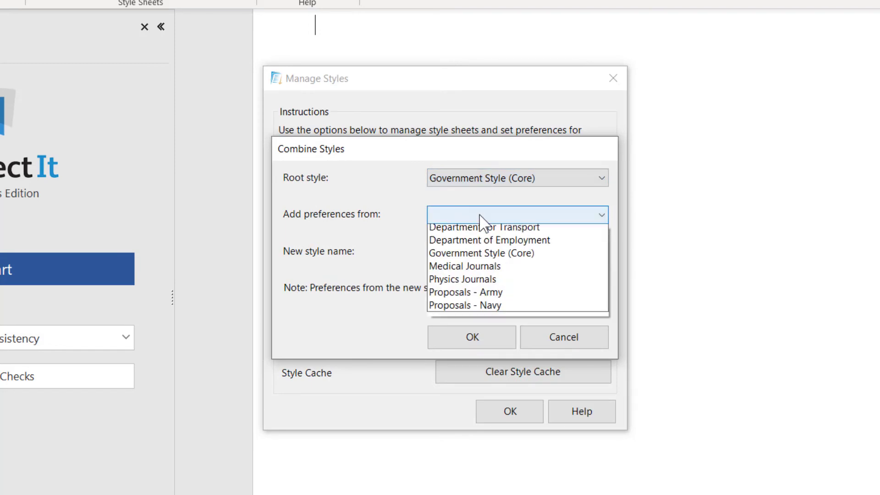
{"action": "left_click", "coordinate": [480, 228]}
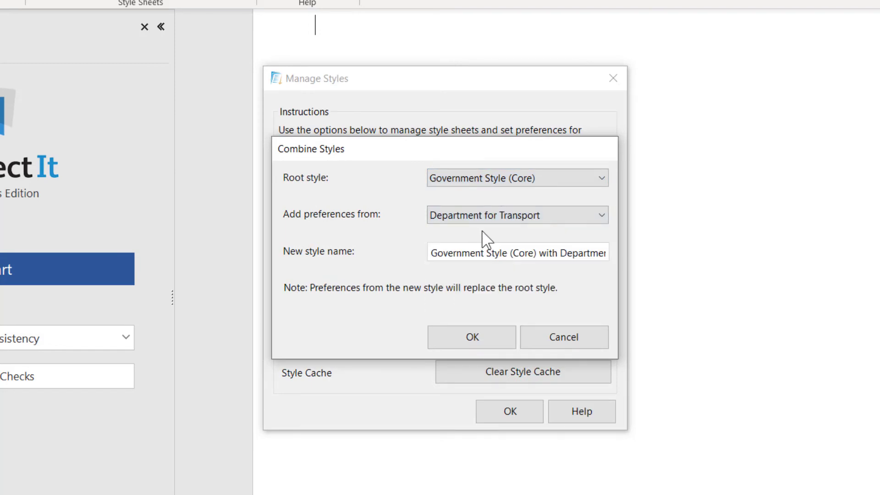
{"action": "left_click", "coordinate": [487, 340]}
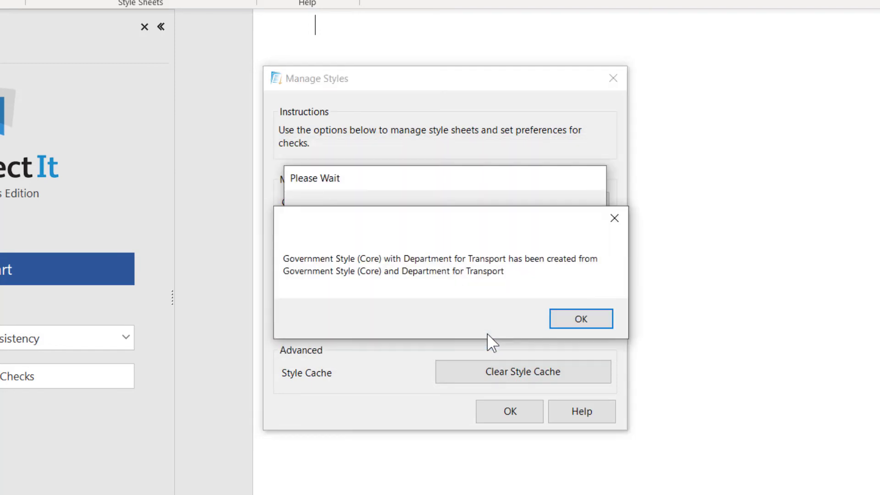
{"action": "left_click", "coordinate": [574, 326]}
Combine Government Style (Core) as root with Department of Employment preferences
{"action": "left_click", "coordinate": [468, 232]}
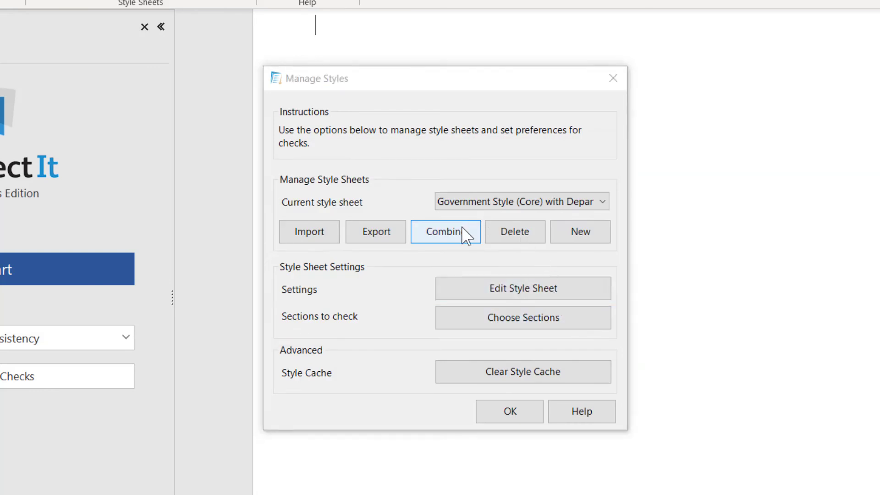
{"action": "left_click", "coordinate": [470, 181]}
{"action": "left_click", "coordinate": [498, 287]}
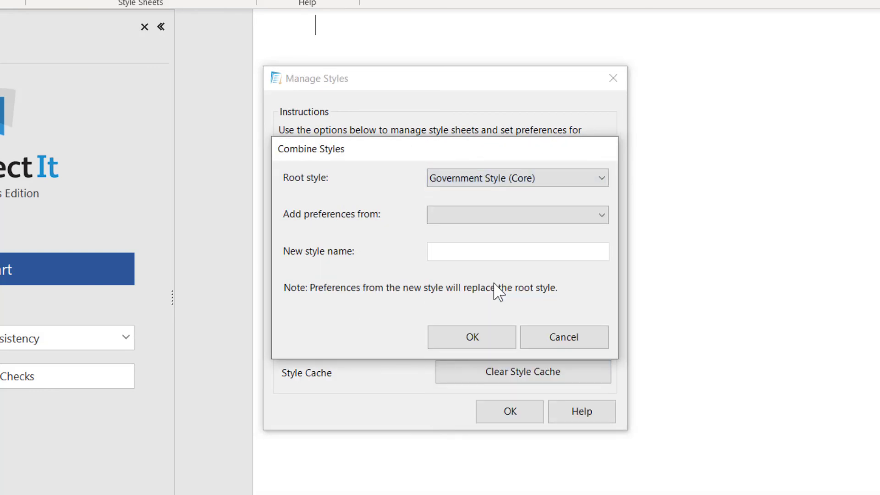
{"action": "left_click", "coordinate": [502, 218]}
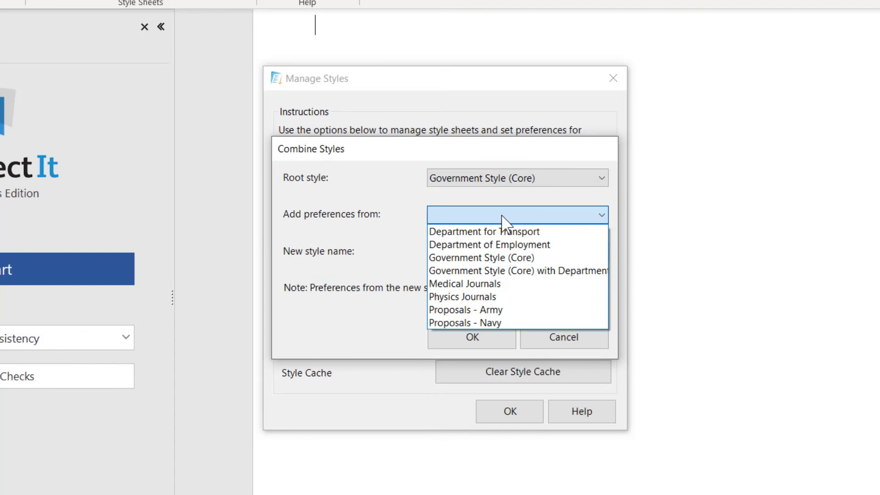
{"action": "left_click", "coordinate": [502, 246]}
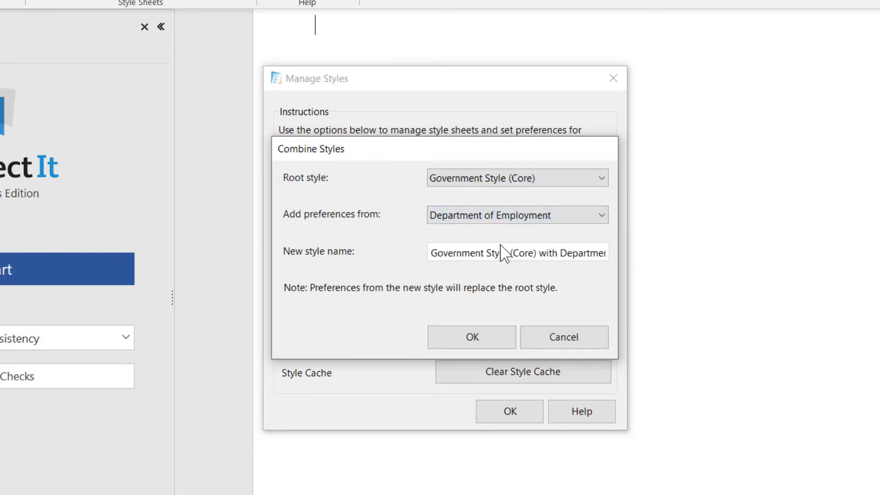
{"action": "left_click", "coordinate": [480, 338]}
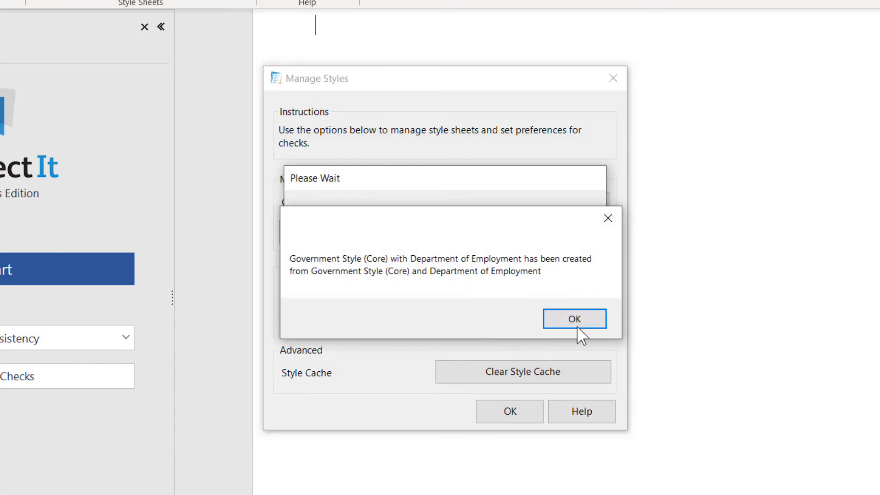
{"action": "left_click", "coordinate": [576, 324]}
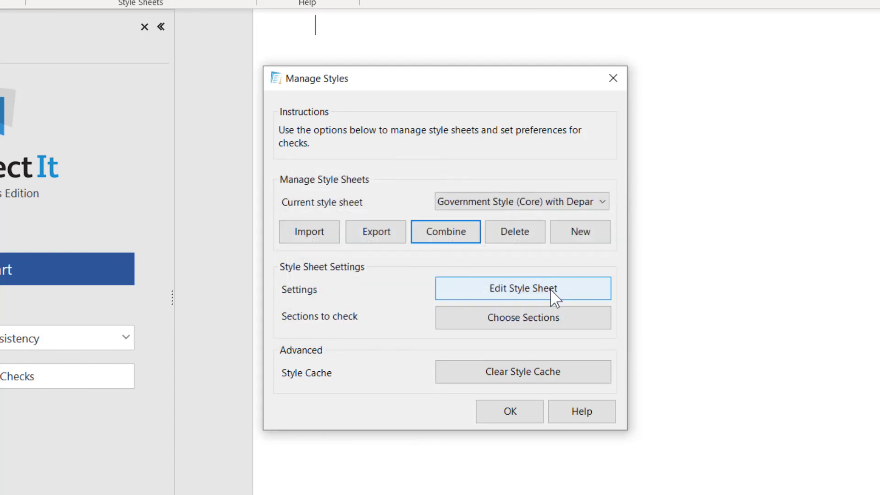
Review the Always Find rules of the Employment combined style sheet
{"action": "left_click", "coordinate": [551, 289]}
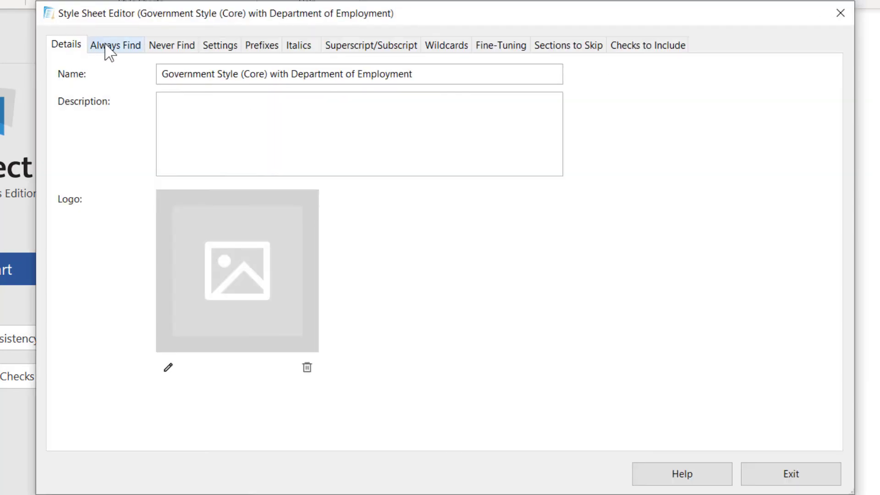
{"action": "left_click", "coordinate": [109, 50]}
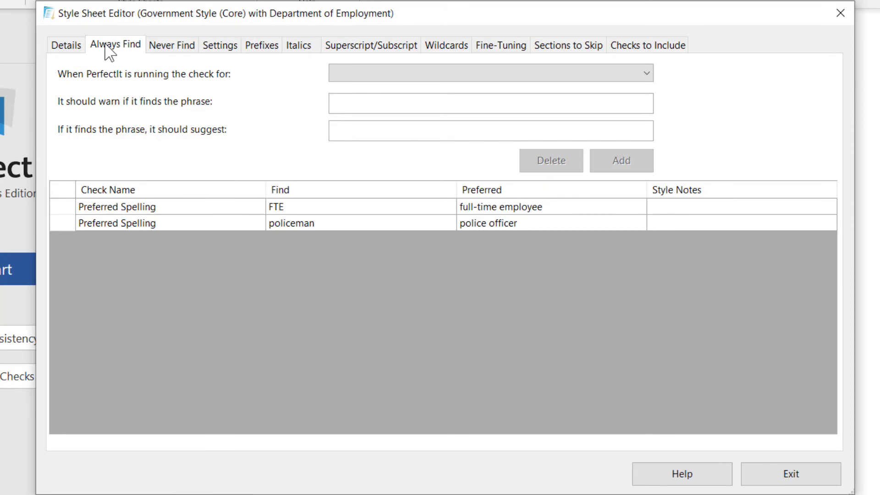
{"action": "left_click", "coordinate": [778, 472]}
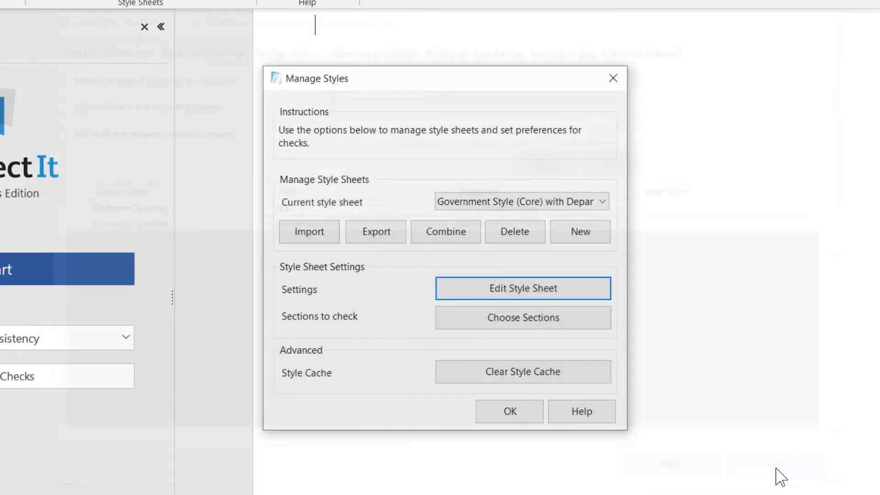
Make the Transport combined sheet current and review its Always Find rules
{"action": "left_click", "coordinate": [601, 204]}
{"action": "scroll", "coordinate": [599, 212], "scroll_direction": "up", "scroll_amount": 1}
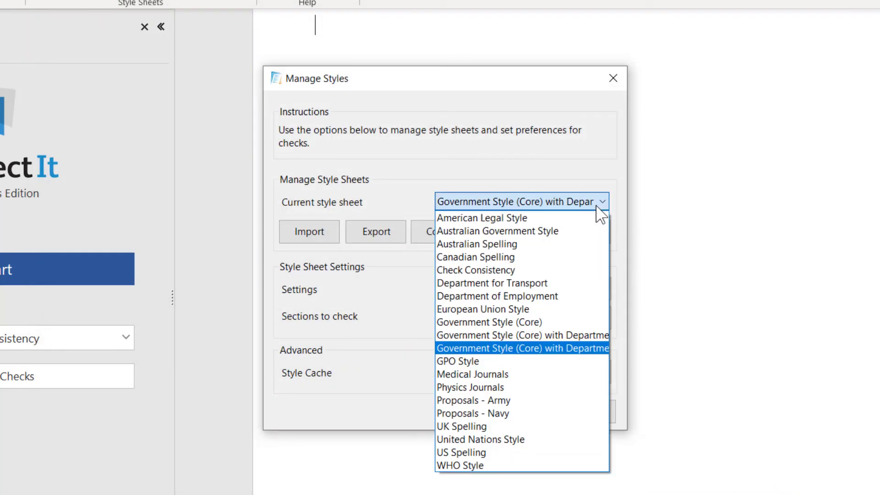
{"action": "left_click", "coordinate": [577, 340]}
{"action": "left_click", "coordinate": [538, 294]}
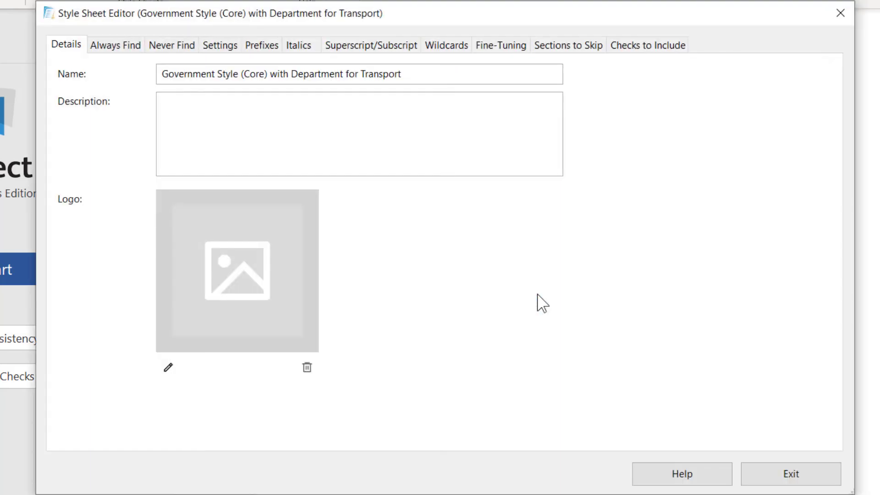
{"action": "left_click", "coordinate": [130, 51]}
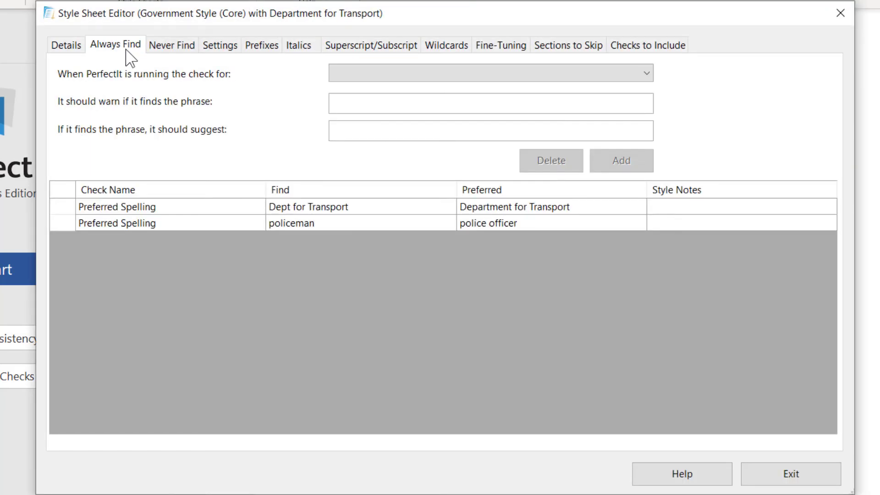
{"action": "left_click", "coordinate": [760, 475]}
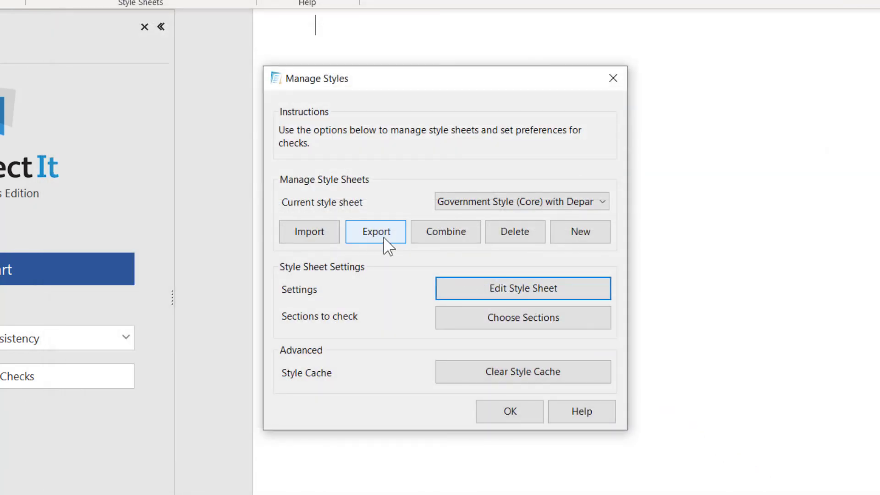
Export the current combined sheet as 'Department for Transport Style for Team.pft'
{"action": "left_click", "coordinate": [387, 245]}
{"action": "left_click", "coordinate": [446, 321]}
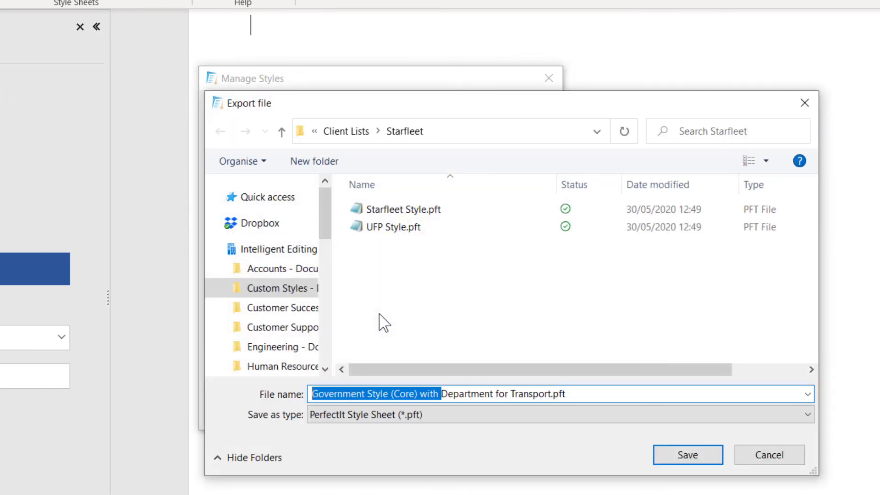
{"action": "key", "text": "BackSpace"}
{"action": "key", "text": "End"}
{"action": "key", "text": "Left"}
{"action": "key", "text": "Left"}
{"action": "key", "text": "Left"}
{"action": "key", "text": "Left"}
{"action": "type", "text": "Style for Team"}
{"action": "left_click", "coordinate": [677, 463]}
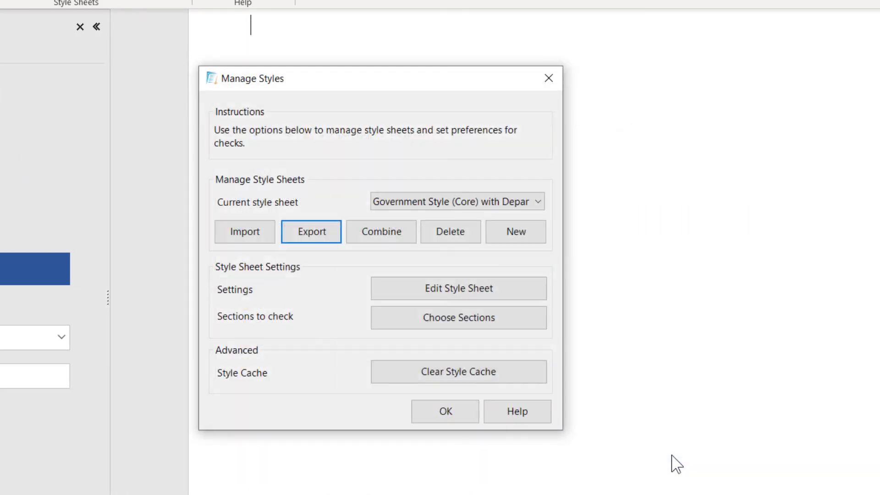
Import 'Department for Transport Style for Team.pft' back into PerfectIt, keeping its name
{"action": "left_click", "coordinate": [245, 231]}
{"action": "left_click", "coordinate": [403, 206]}
{"action": "double_click", "coordinate": [405, 204]}
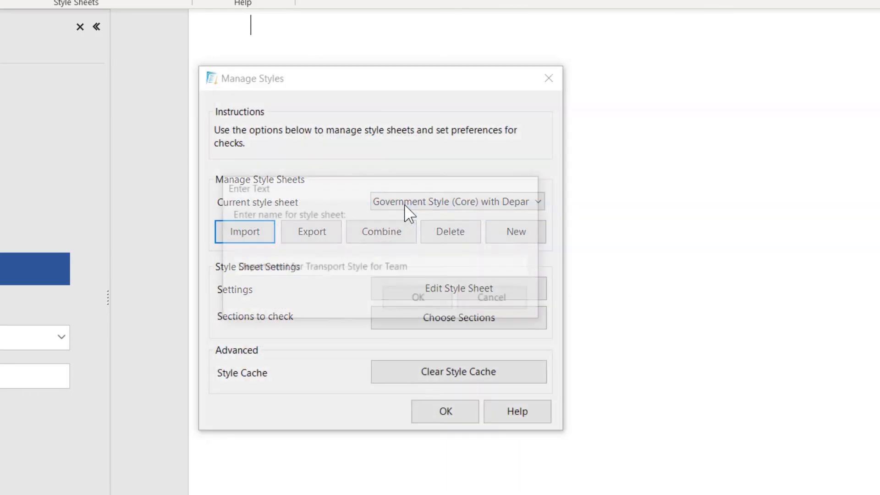
{"action": "left_click", "coordinate": [425, 297]}
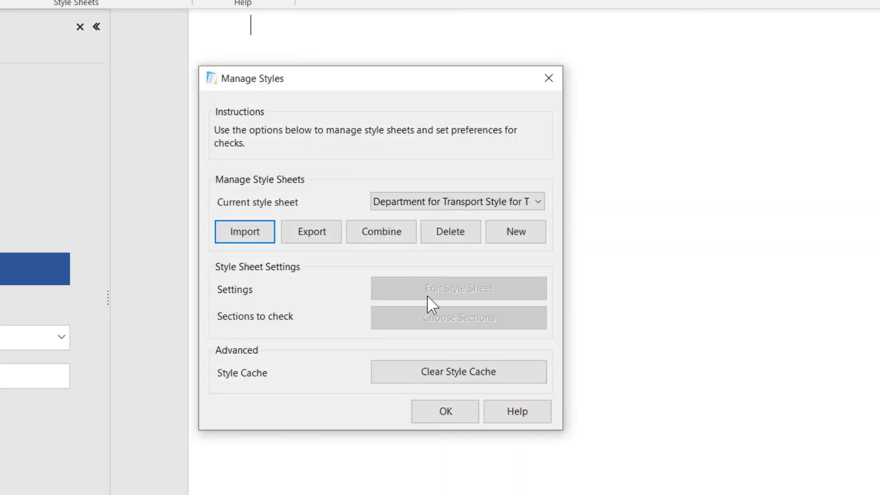